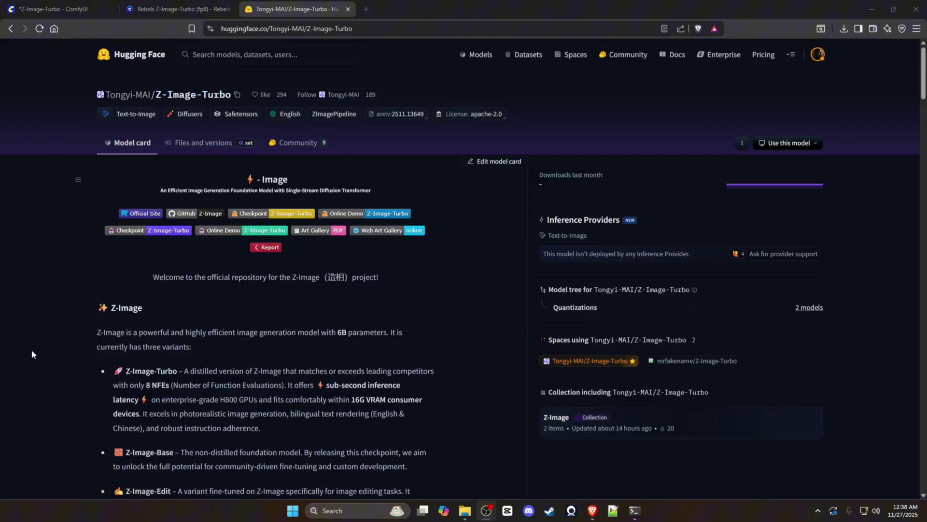
# Review the Z-Image-Turbo model card on Hugging Face, covering the model variants, Model Zoo, showcase images and Elo leaderboard
pyautogui.scroll(-3, 31, 349)
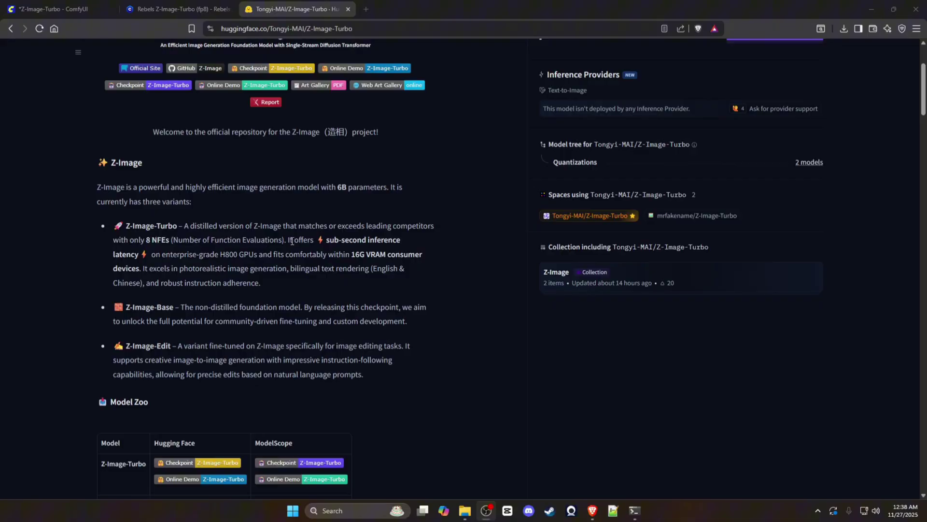
pyautogui.scroll(-2, 145, 242)
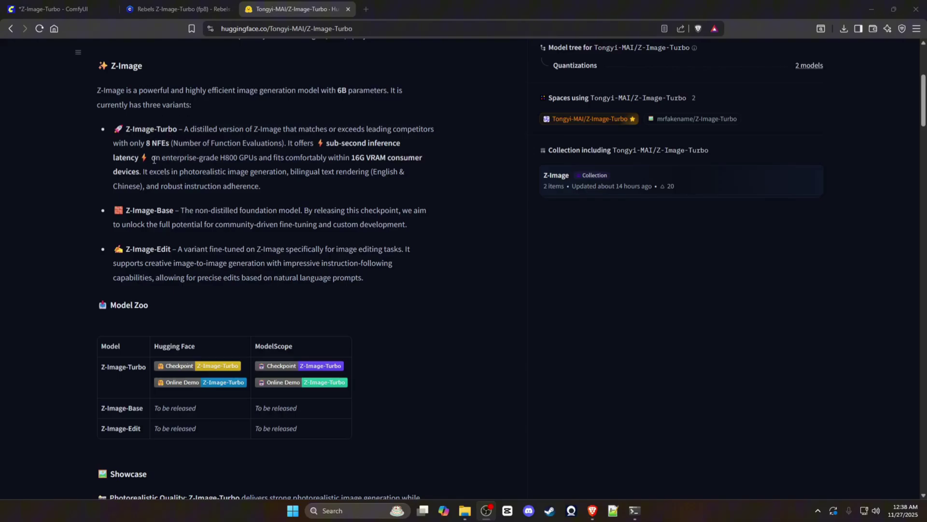
pyautogui.scroll(-15, 525, 202)
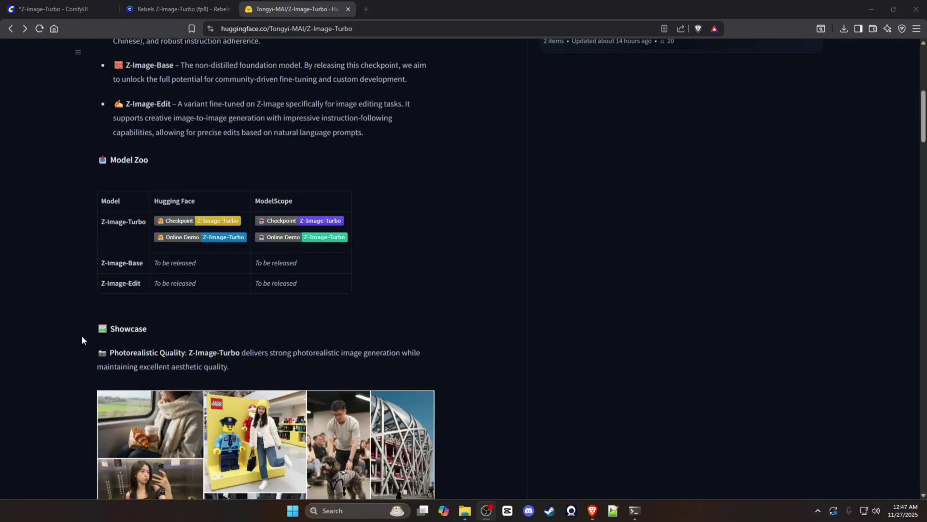
pyautogui.scroll(-2, 72, 350)
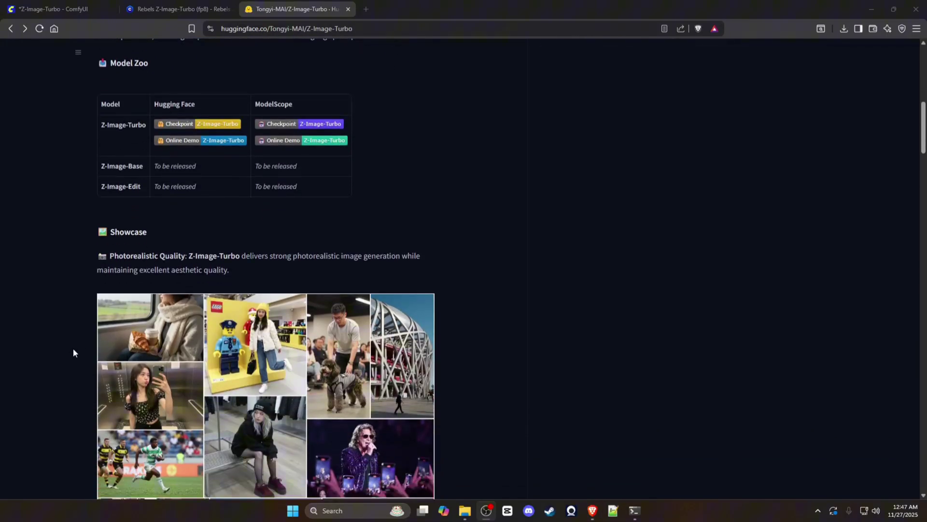
pyautogui.scroll(10, 76, 344)
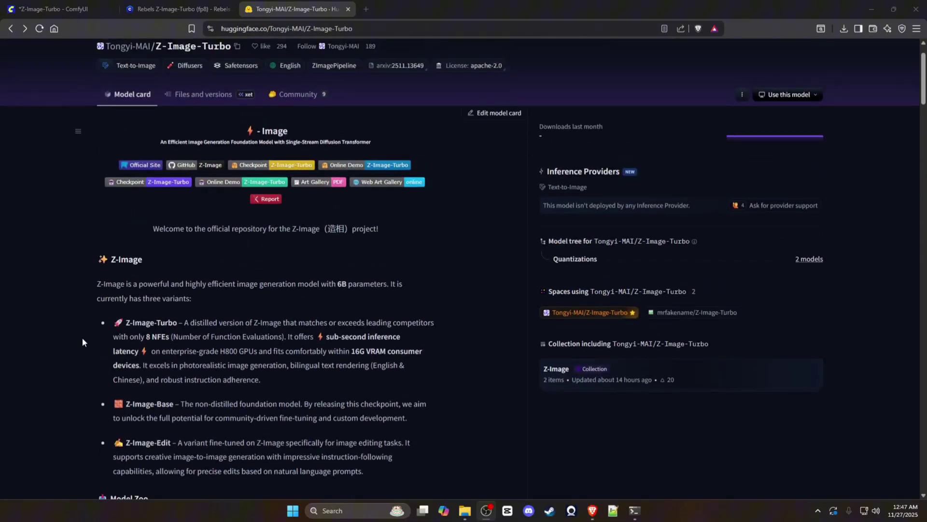
pyautogui.scroll(-5, 85, 317)
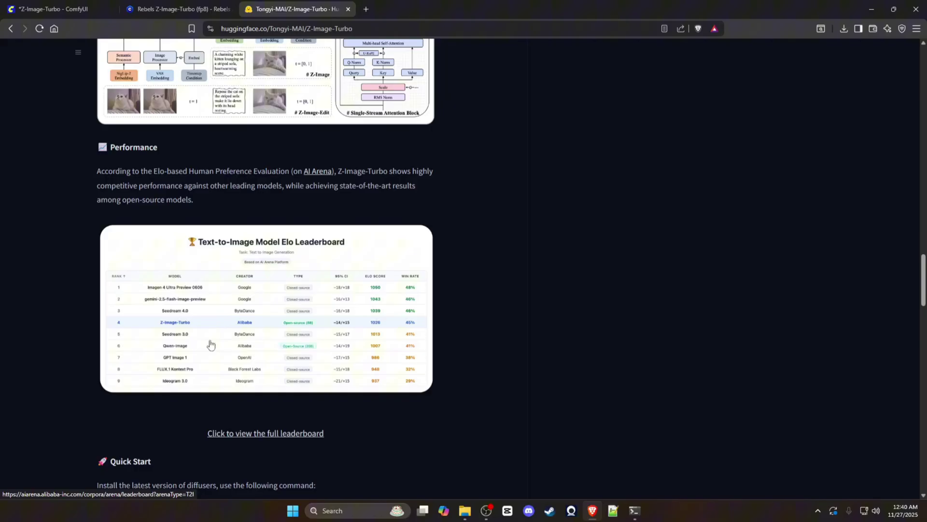
pyautogui.scroll(10, 78, 352)
pyautogui.scroll(10, 80, 362)
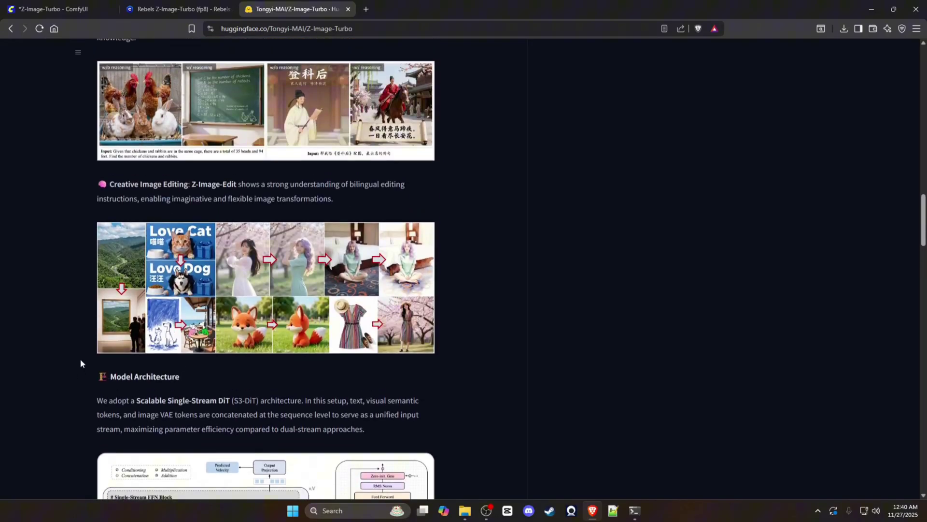
pyautogui.scroll(10, 68, 368)
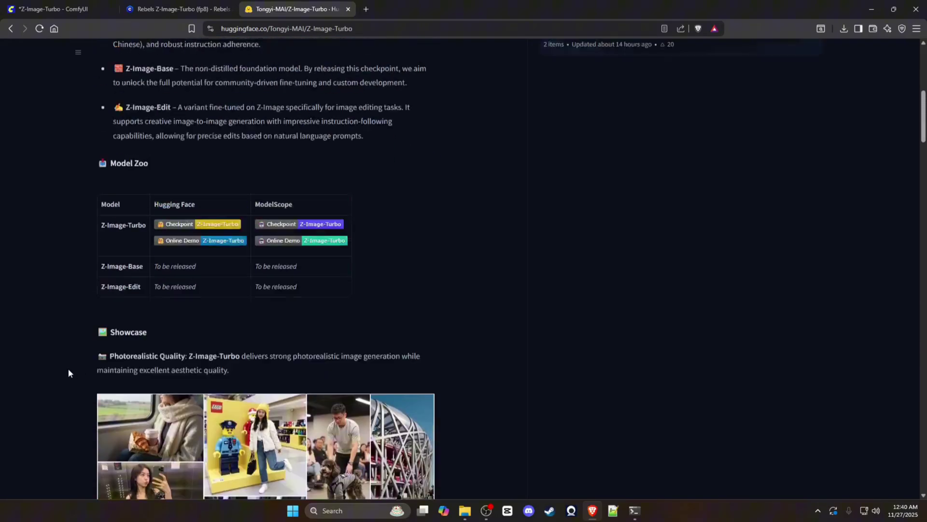
# Check the file links on the Civitai page for Rebels Z-Image-Turbo (fp8), including the T5B/Z-Image-Turbo-FP8 repository's file list
pyautogui.hotkey('ctrl', 'shift', 'Tab')
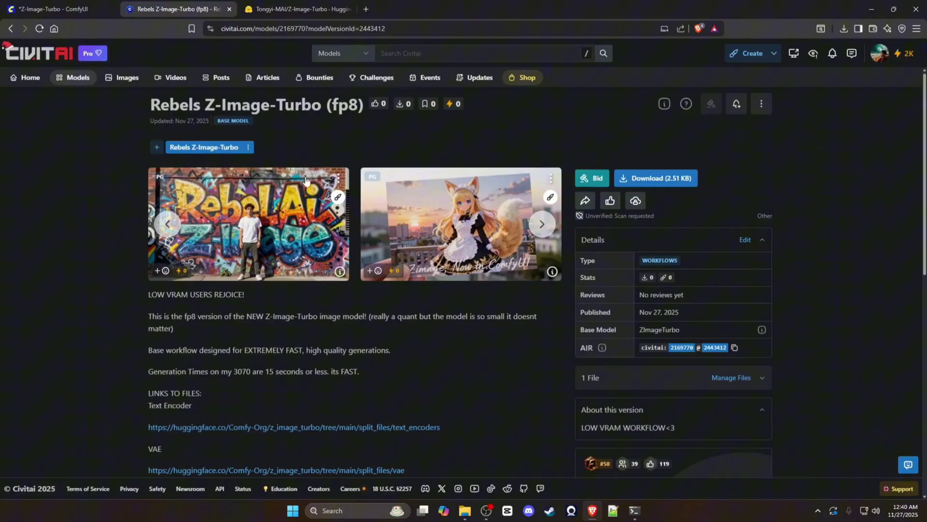
pyautogui.scroll(-4, 155, 344)
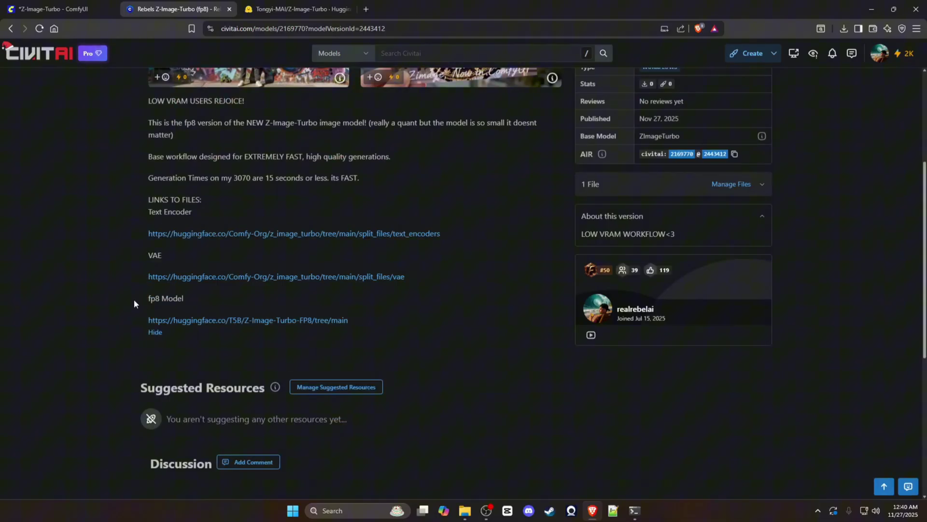
pyautogui.moveTo(138, 298); pyautogui.dragTo(179, 300)
pyautogui.click(76, 257)
pyautogui.hotkey('ctrl', 'Tab')
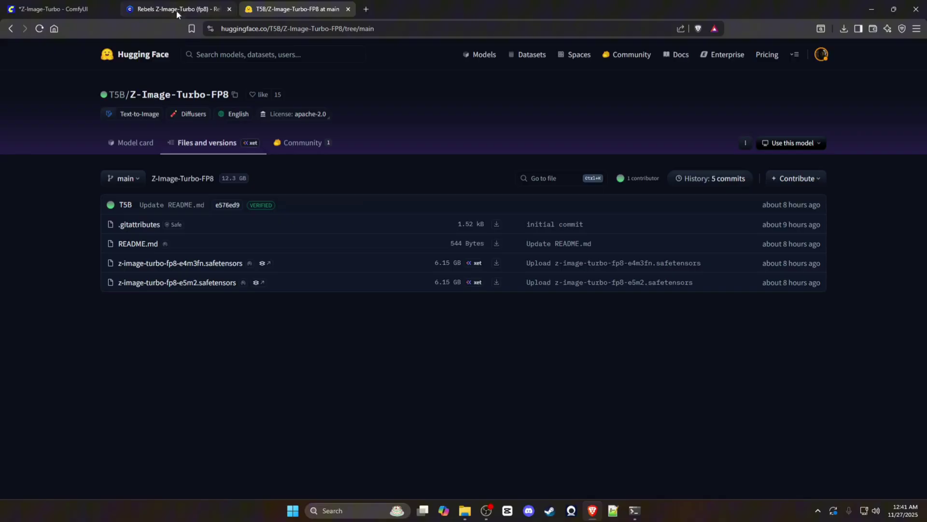
# Switch to the Z-Image-Turbo workflow in ComfyUI and examine its model loader, prompt, KSampler, latent size and Save Image nodes
pyautogui.click(54, 9)
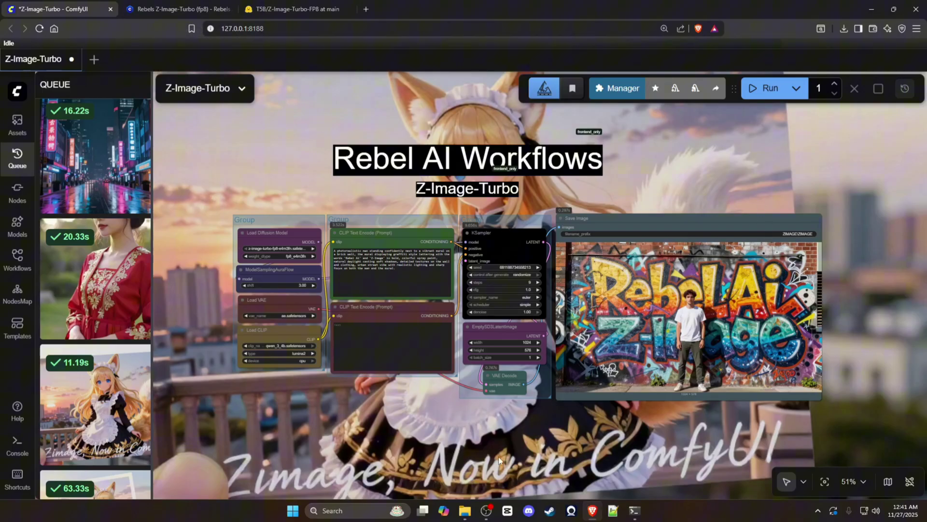
pyautogui.scroll(4, 249, 262)
pyautogui.scroll(3, 249, 261)
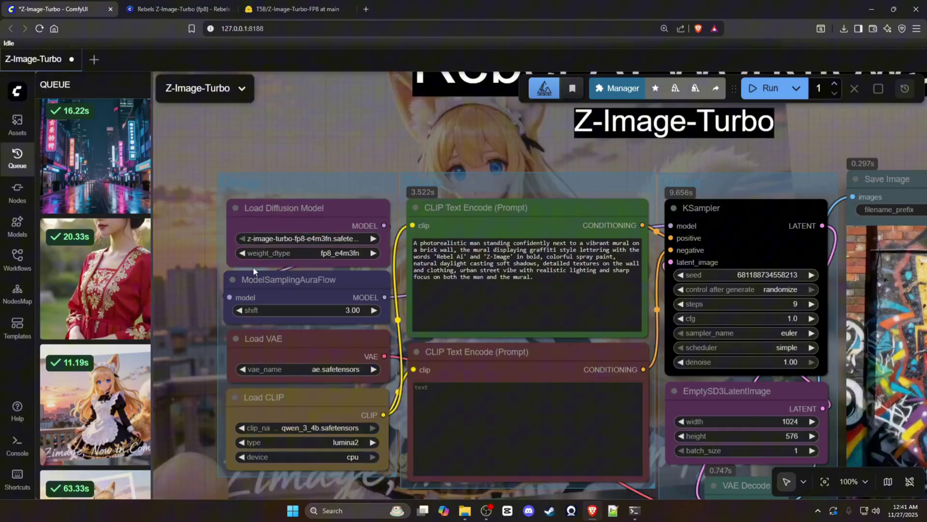
pyautogui.moveTo(181, 263); pyautogui.dragTo(188, 226)
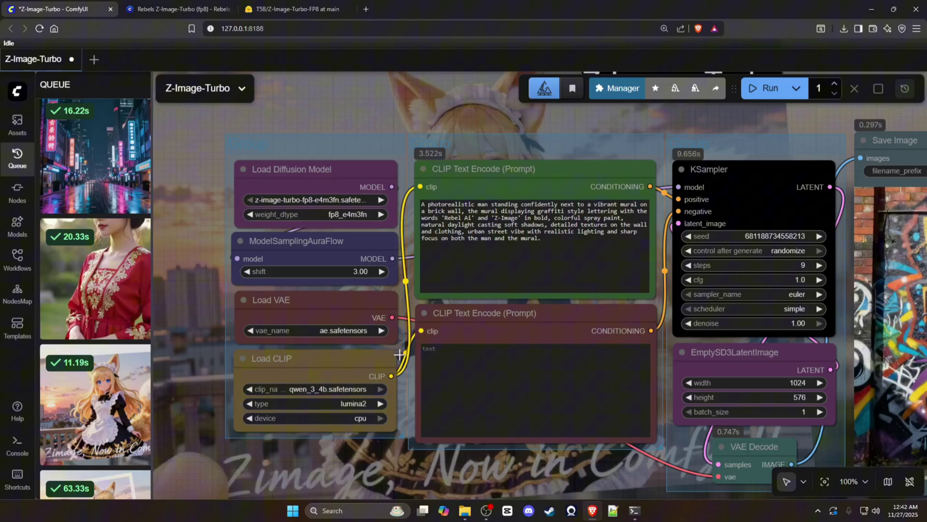
pyautogui.moveTo(486, 110); pyautogui.dragTo(377, 94)
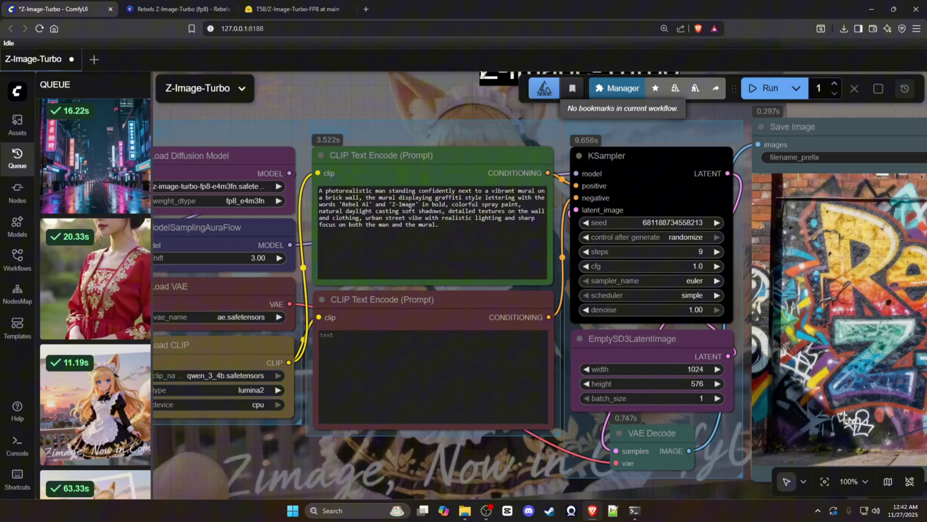
pyautogui.moveTo(473, 106); pyautogui.dragTo(216, 98)
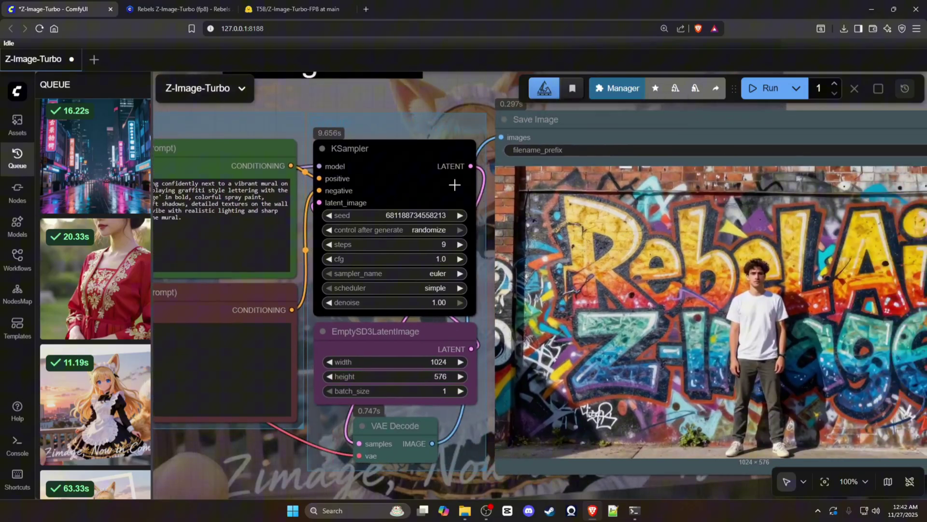
pyautogui.scroll(-7, 455, 182)
pyautogui.moveTo(517, 118); pyautogui.dragTo(575, 147)
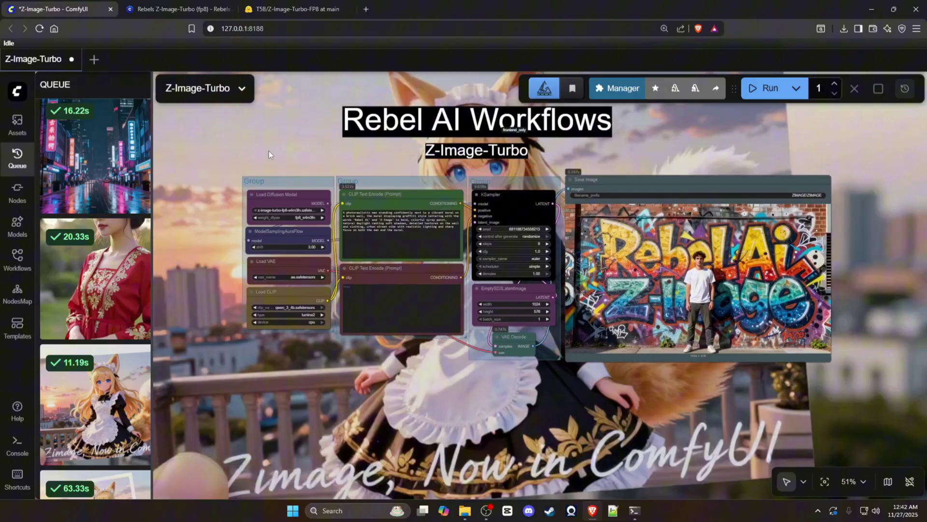
# Preview the fox-eared maid image from the generation queue, close the preview, and widen the queue list
pyautogui.scroll(-3, 76, 358)
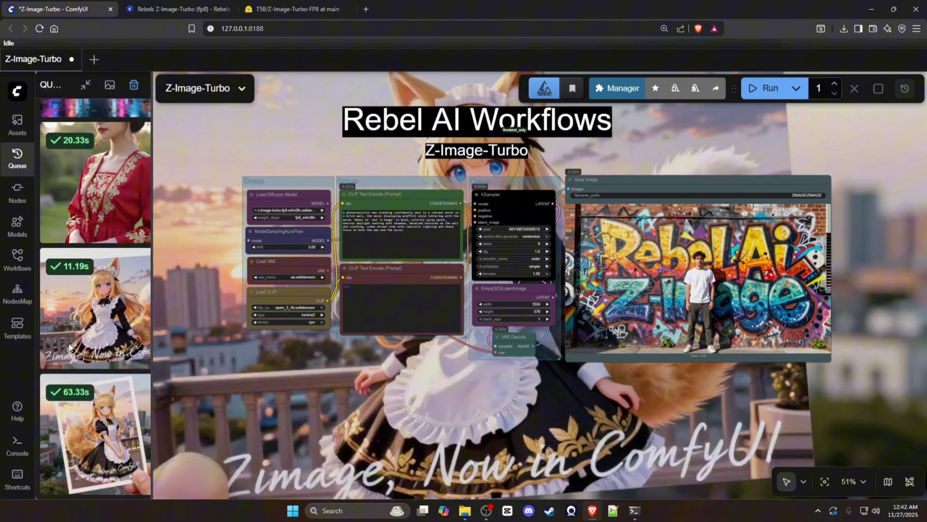
pyautogui.scroll(3, 75, 357)
pyautogui.click(86, 392)
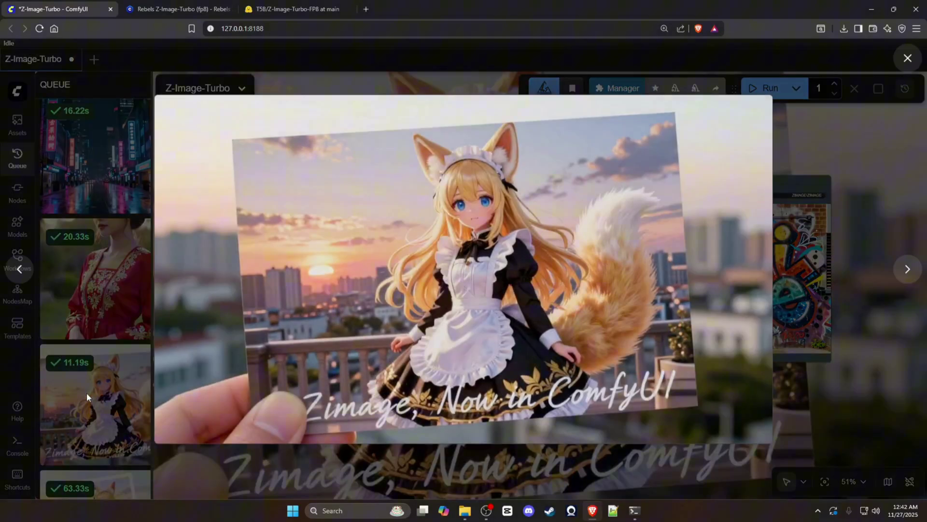
pyautogui.click(86, 392)
pyautogui.moveTo(153, 246); pyautogui.dragTo(180, 254)
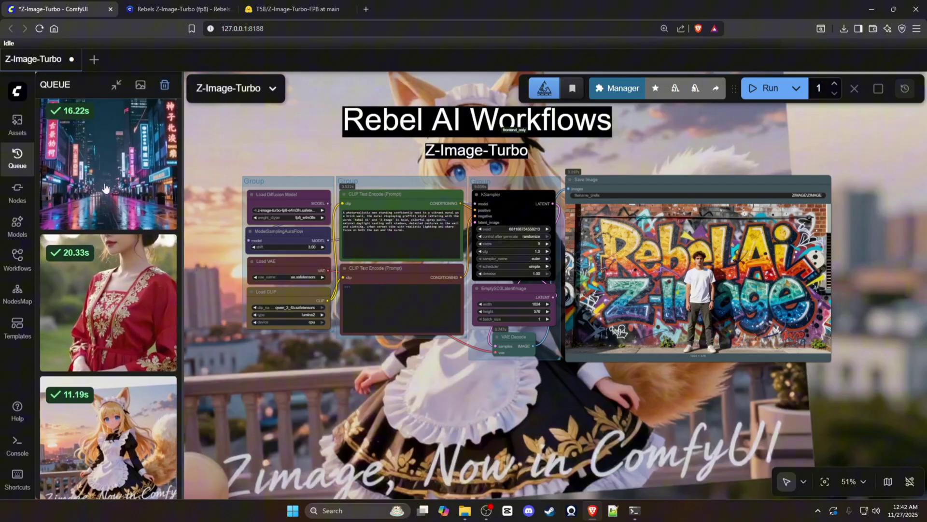
# Browse the queue's finished generations, comparing the image thumbnails and their generation times
pyautogui.scroll(6, 96, 383)
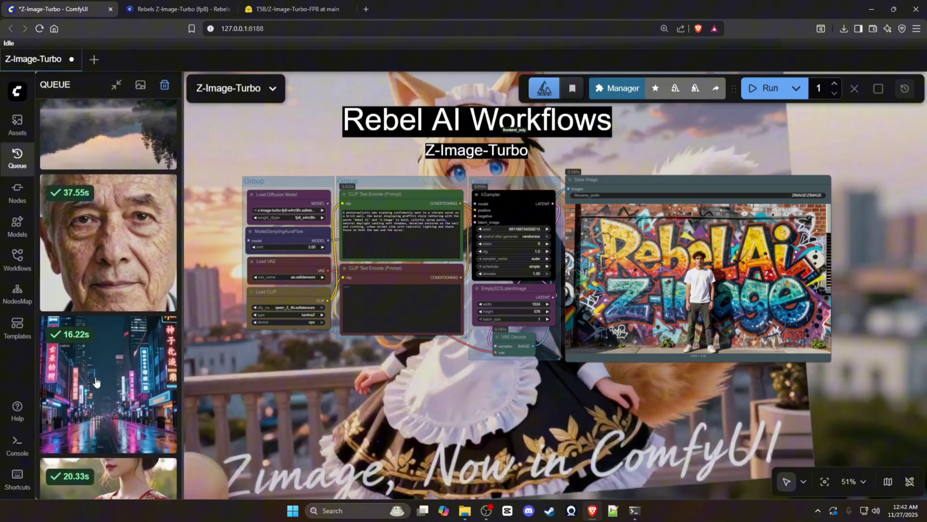
pyautogui.scroll(10, 96, 383)
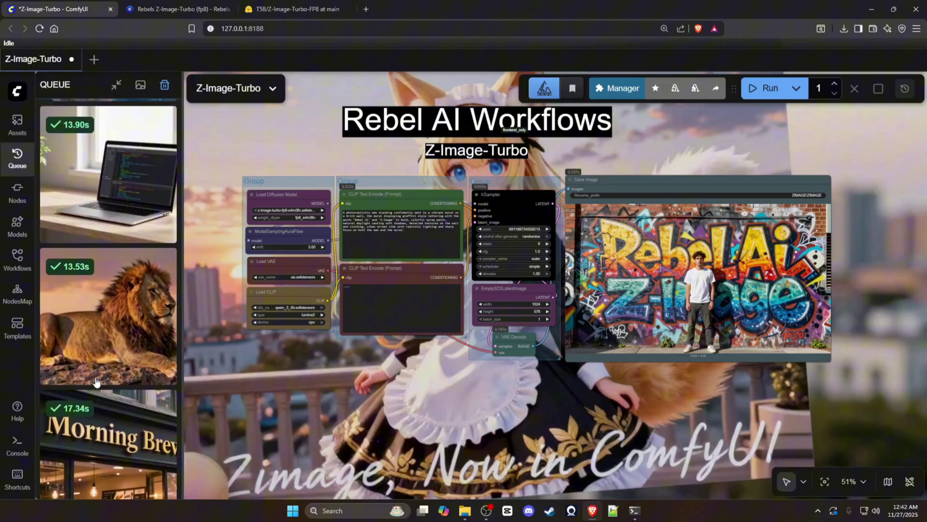
pyautogui.scroll(3, 96, 383)
pyautogui.scroll(6, 96, 383)
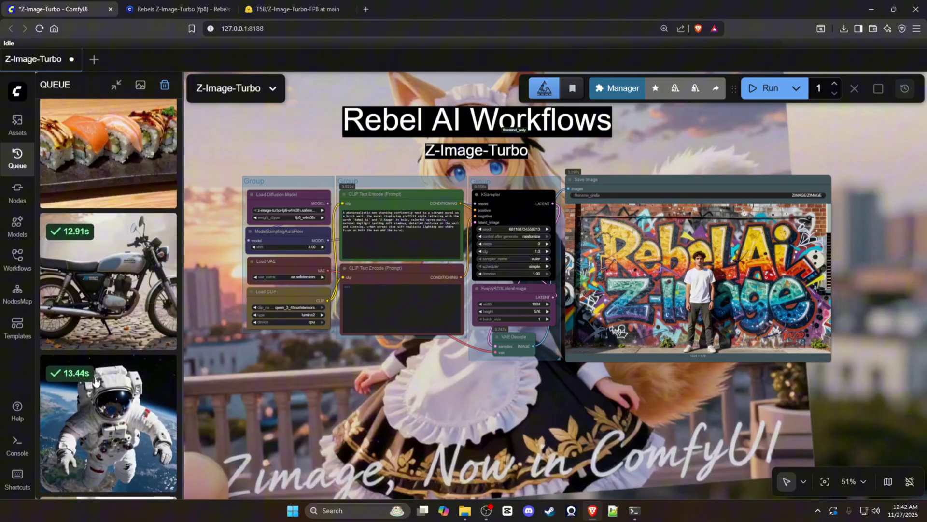
pyautogui.scroll(8, 96, 381)
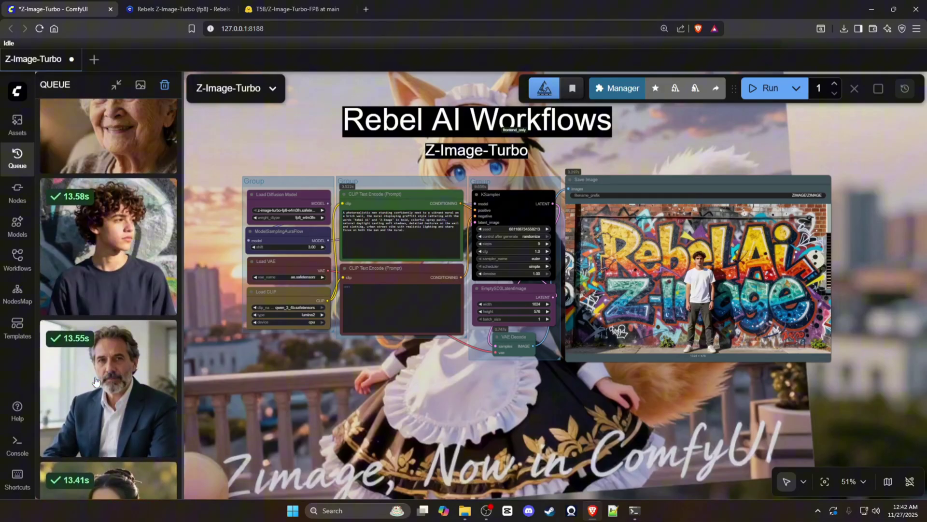
pyautogui.scroll(-20, 96, 382)
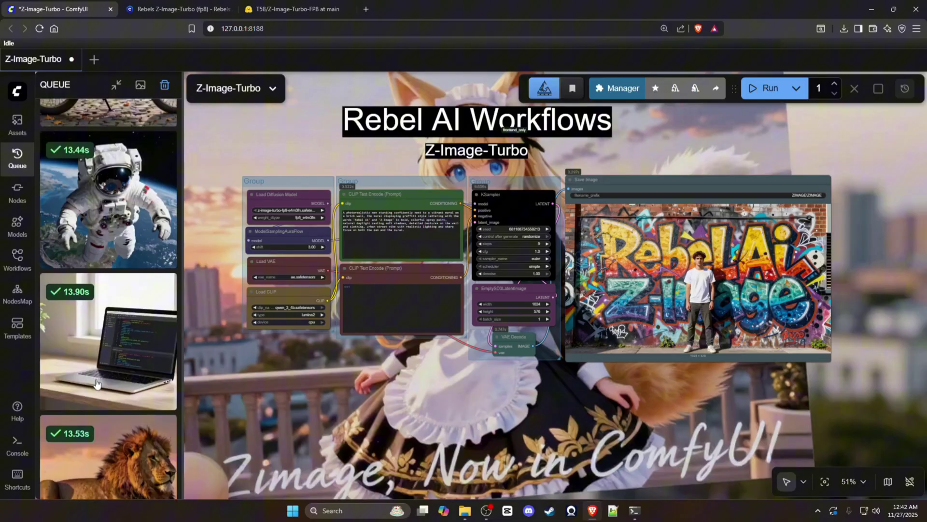
pyautogui.scroll(-10, 97, 382)
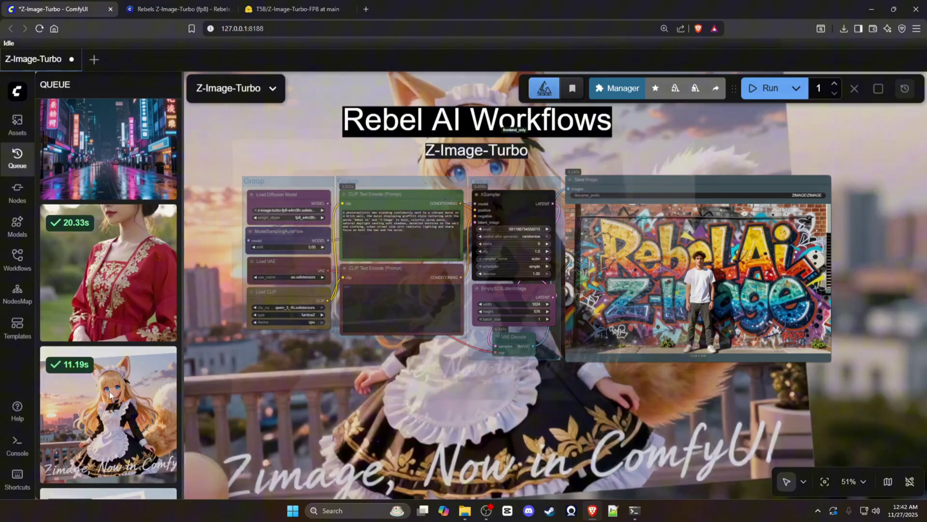
# Inspect the queued images at full size one by one, from the fox-eared maid and neon street through to the sushi plate
pyautogui.click(108, 392)
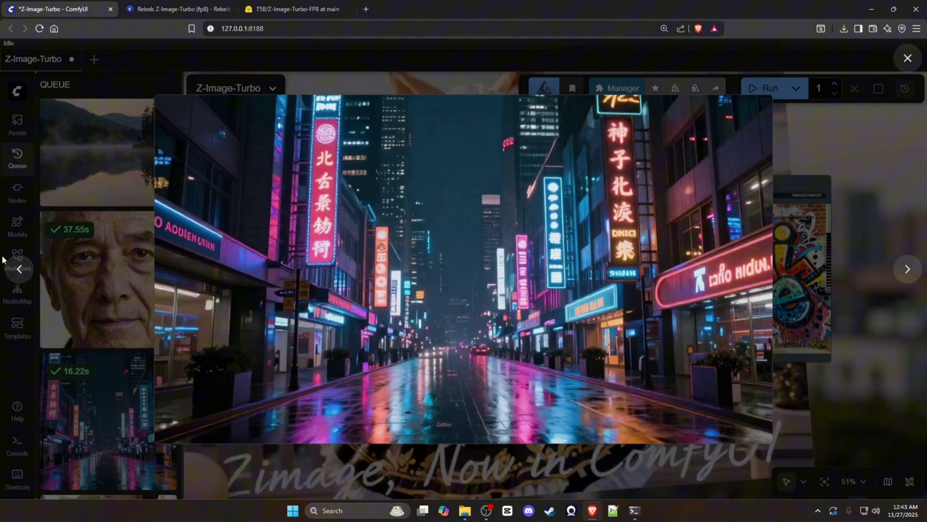
pyautogui.click(20, 268)
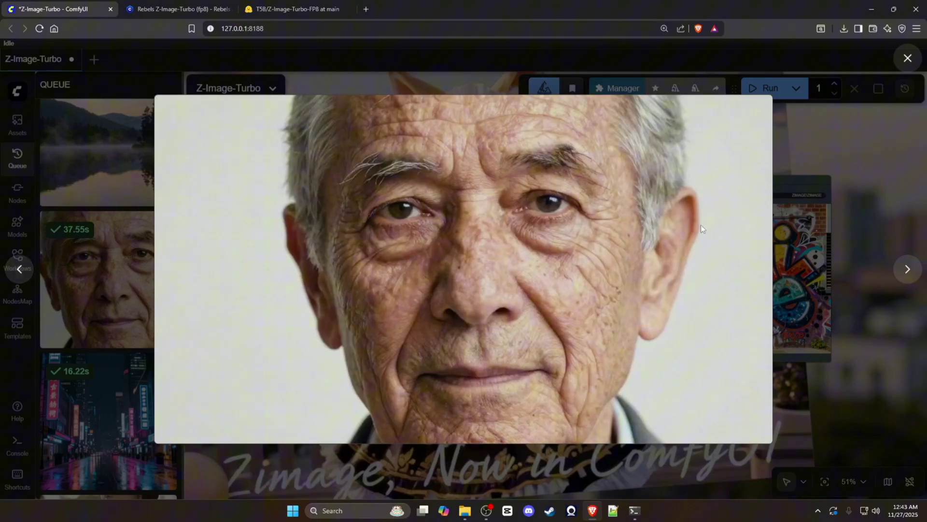
pyautogui.click(15, 272)
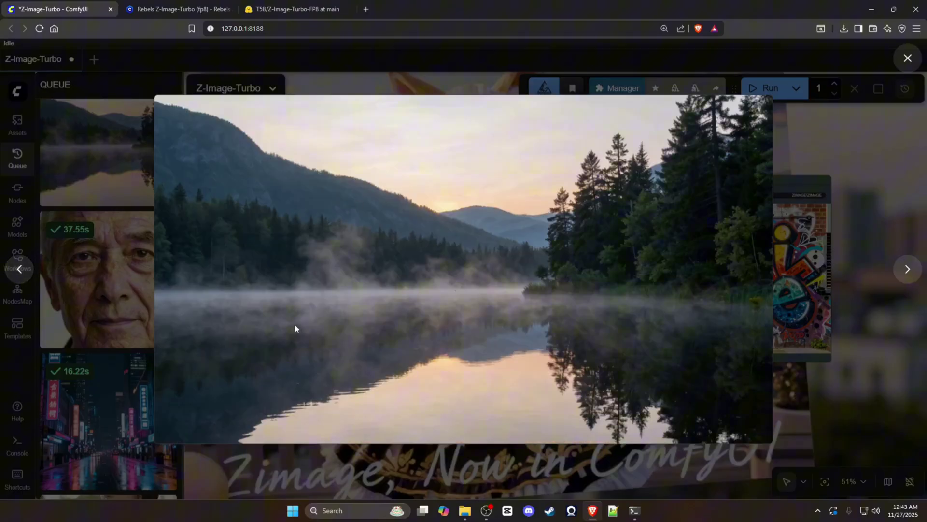
pyautogui.click(19, 272)
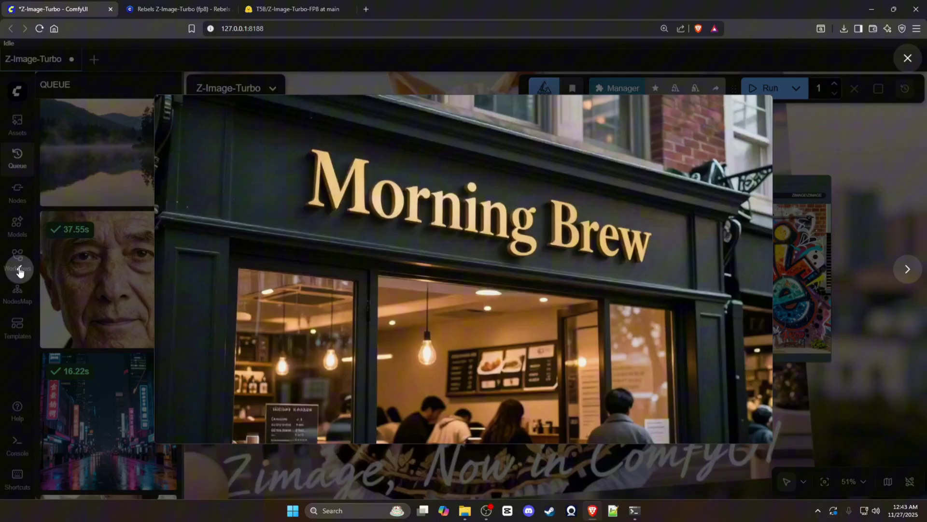
pyautogui.click(19, 272)
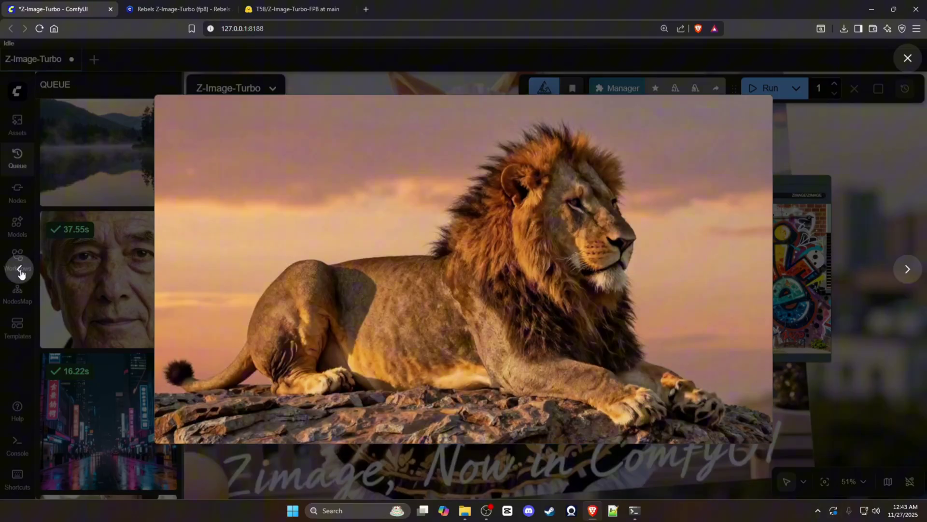
pyautogui.click(21, 272)
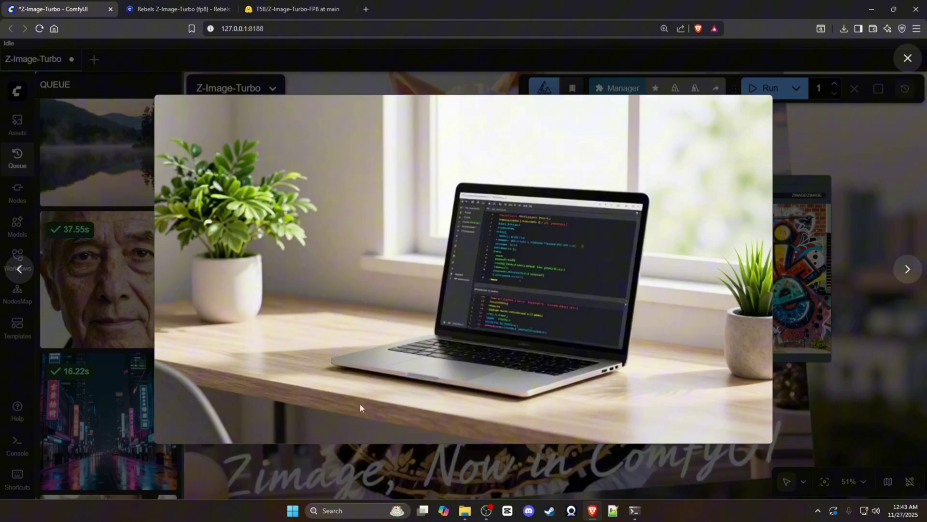
pyautogui.click(19, 271)
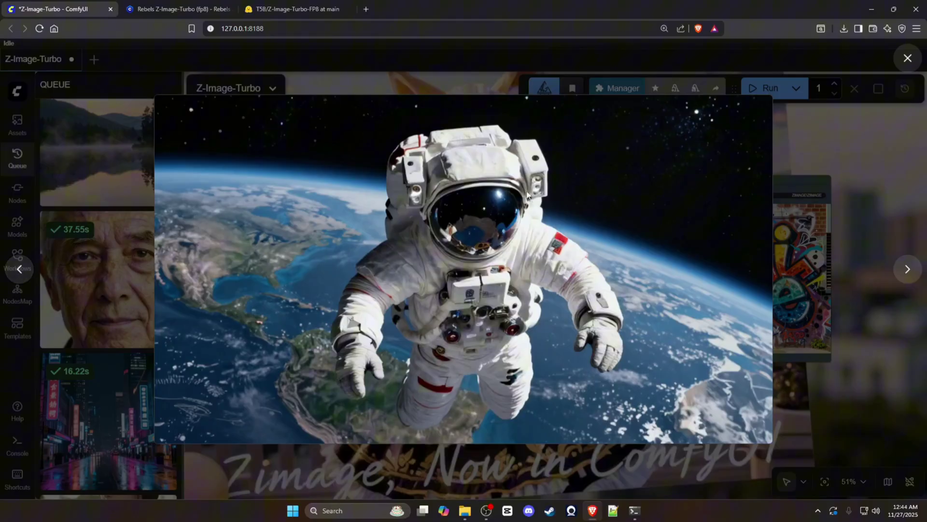
pyautogui.click(18, 271)
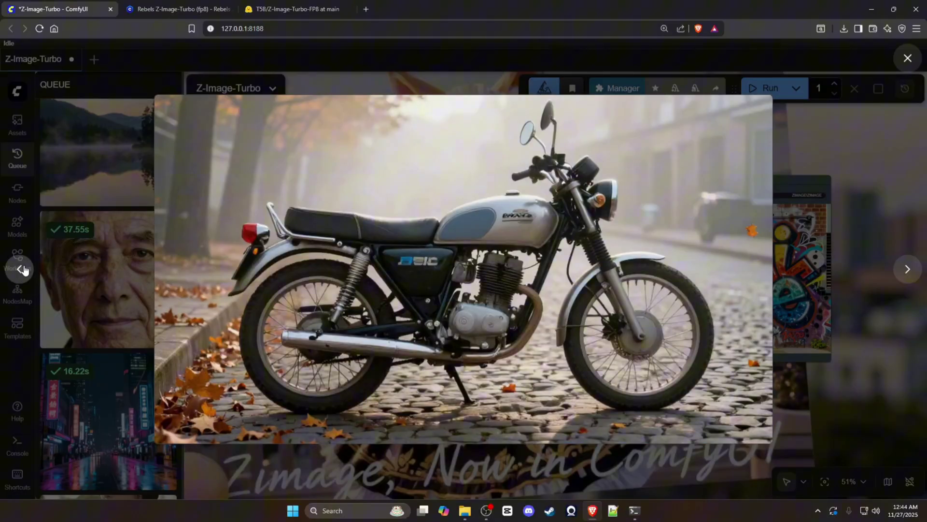
pyautogui.click(20, 269)
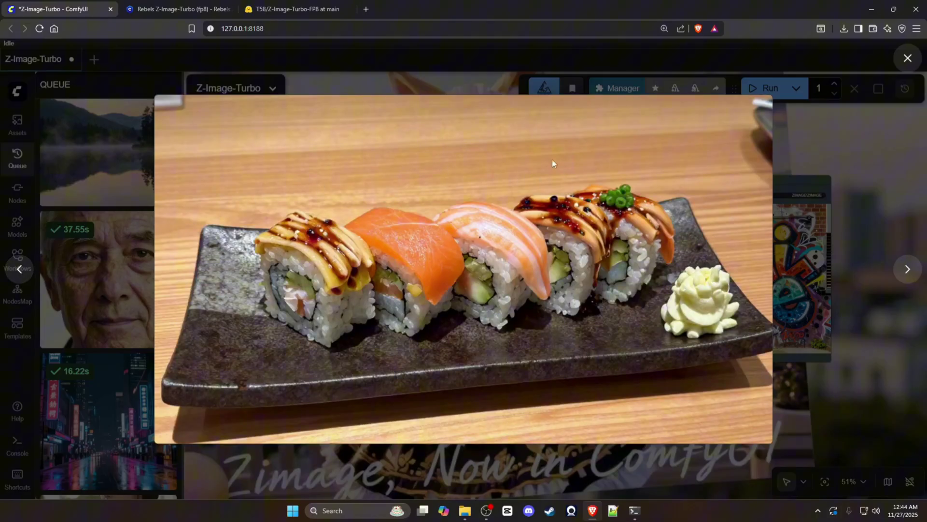
# Inspect the next queued images at full size, from the woman in red robes through the portraits and held hands to the red convertible
pyautogui.click(19, 273)
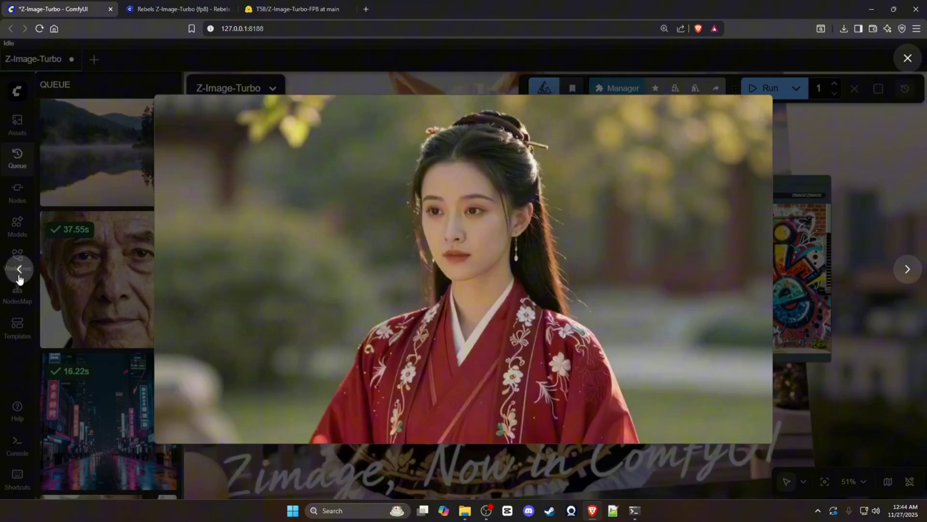
pyautogui.click(19, 273)
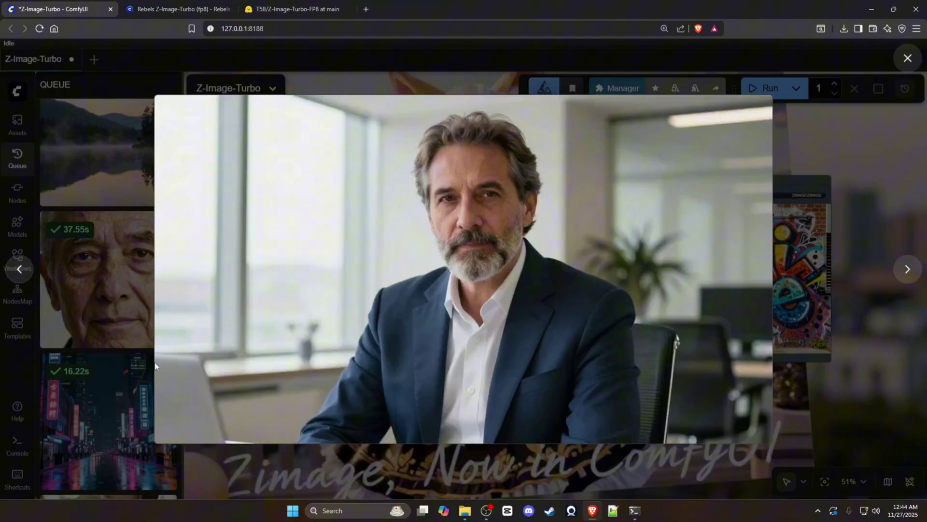
pyautogui.click(14, 274)
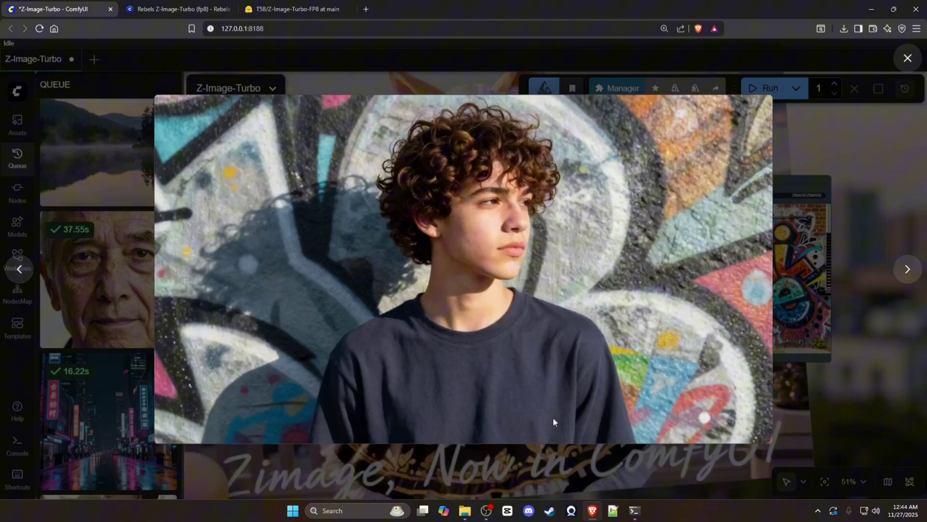
pyautogui.click(14, 278)
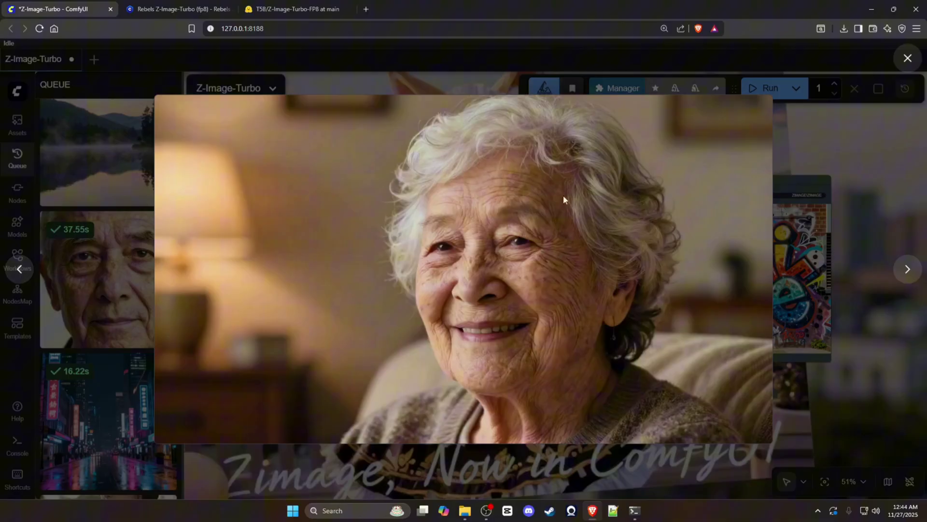
pyautogui.click(12, 275)
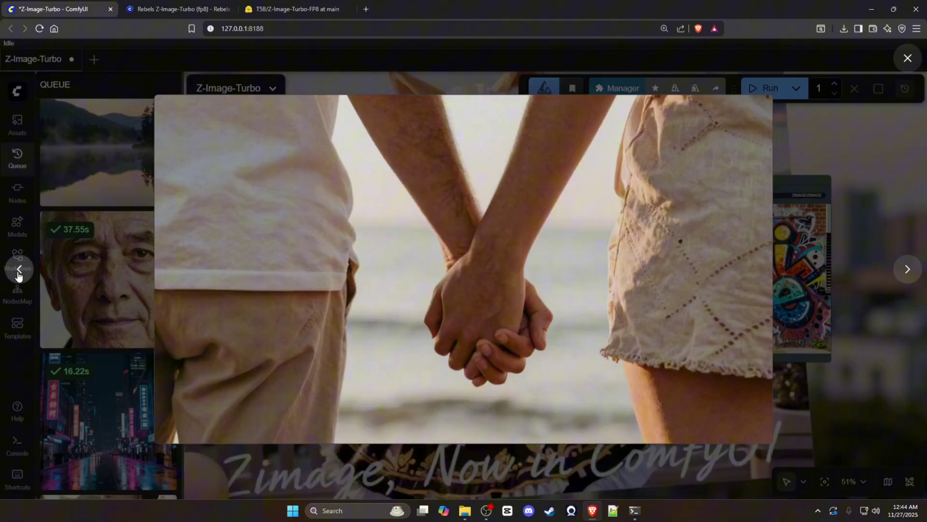
pyautogui.click(17, 273)
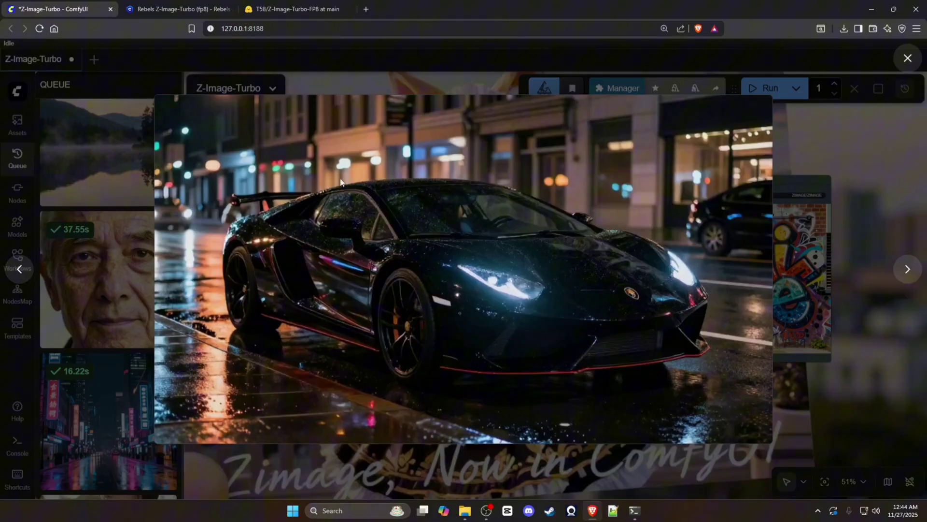
pyautogui.click(18, 272)
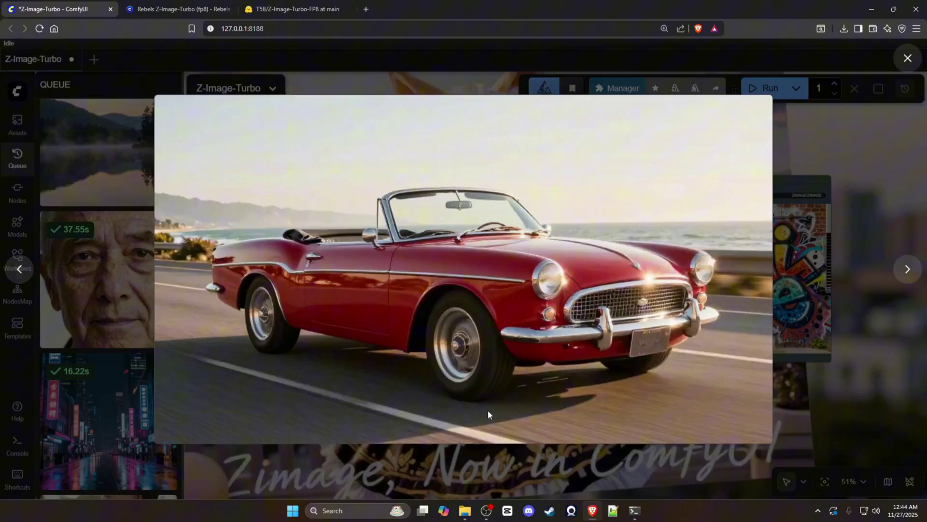
# View the remaining queued images at full size, from the crystal on the lake to the Rebel Ai graffiti wall, and close the preview
pyautogui.click(19, 272)
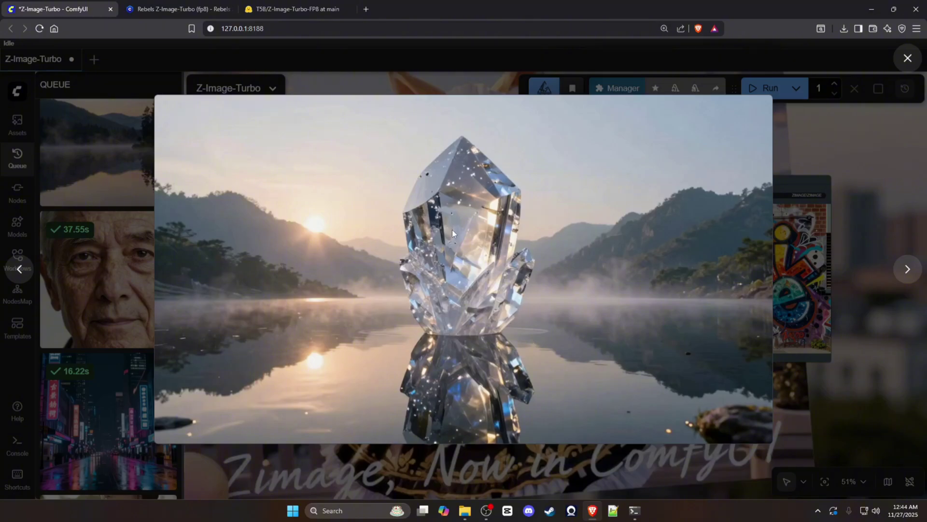
pyautogui.click(18, 279)
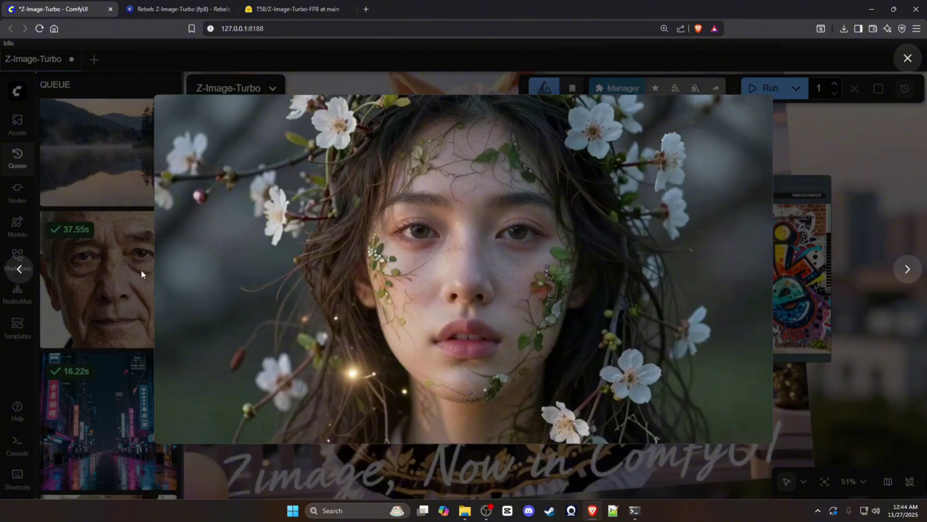
pyautogui.click(17, 279)
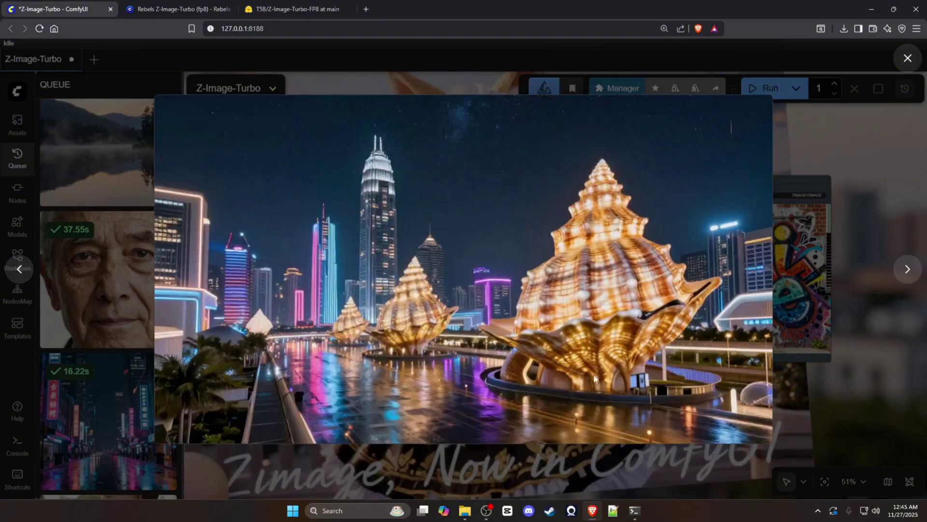
pyautogui.click(22, 271)
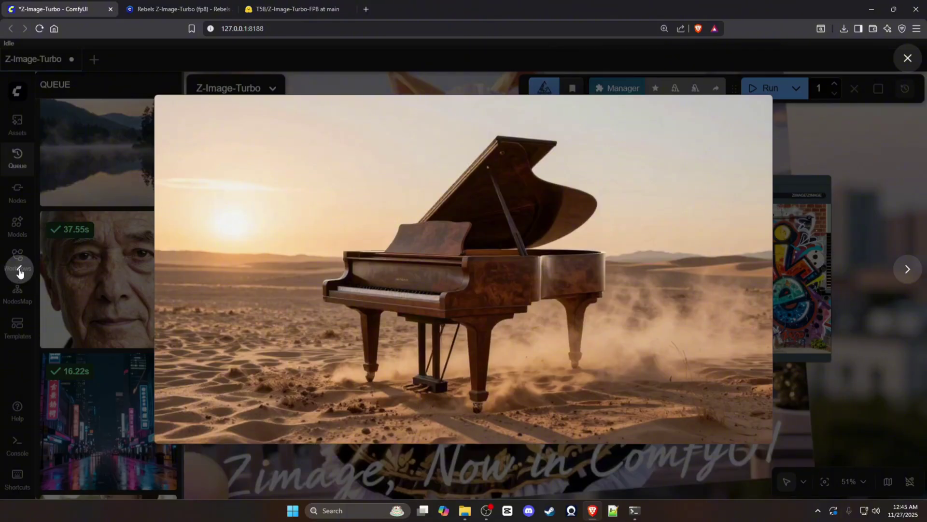
pyautogui.click(20, 273)
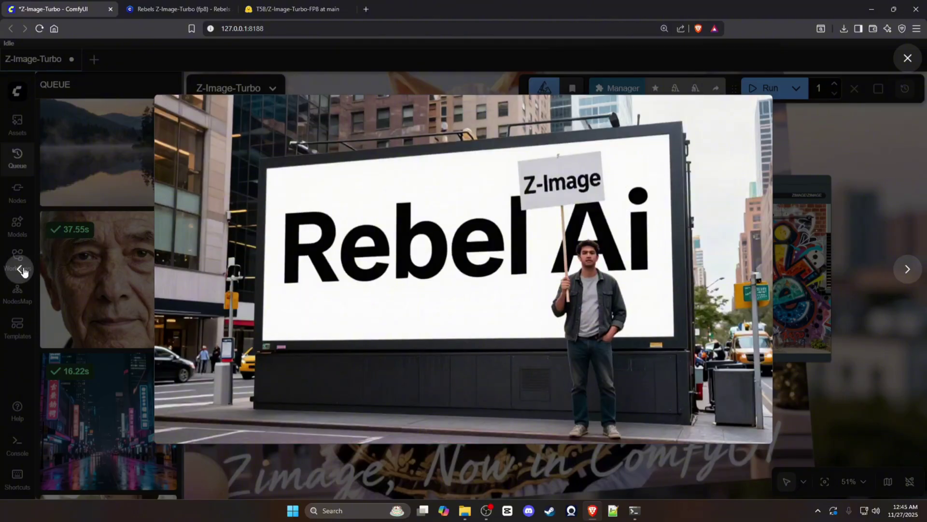
pyautogui.click(21, 269)
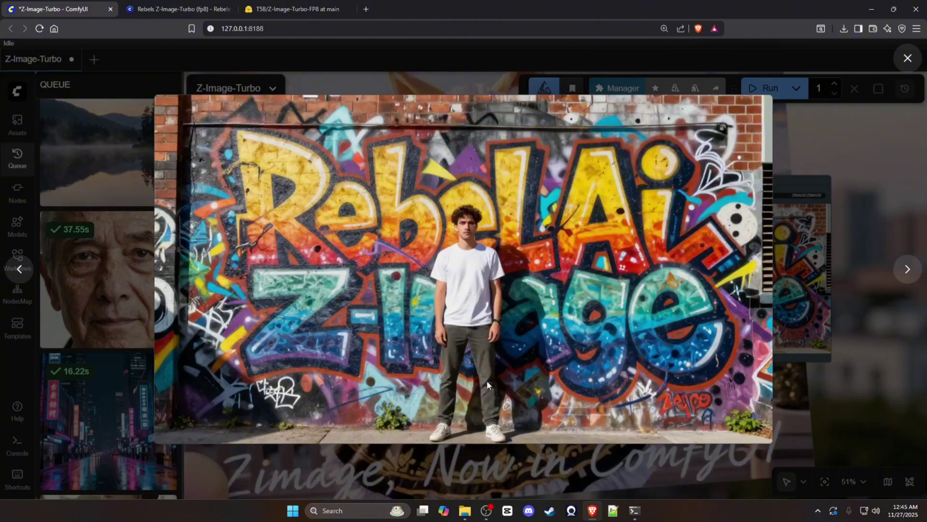
pyautogui.click(57, 254)
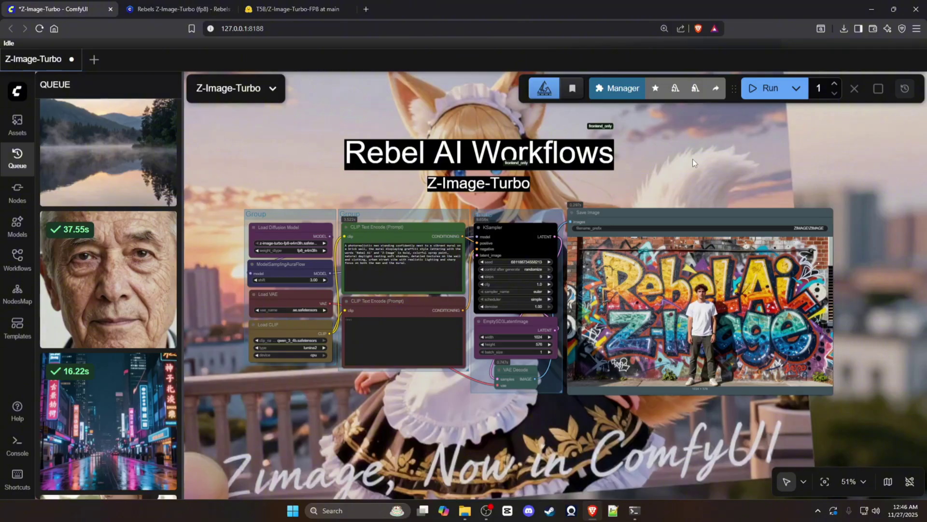
# Switch to the Rebels Z-Image-Turbo (fp8) page on Civitai and look over its gallery, description and file links
pyautogui.click(215, 10)
pyautogui.scroll(-8, 217, 381)
pyautogui.scroll(-1, 189, 377)
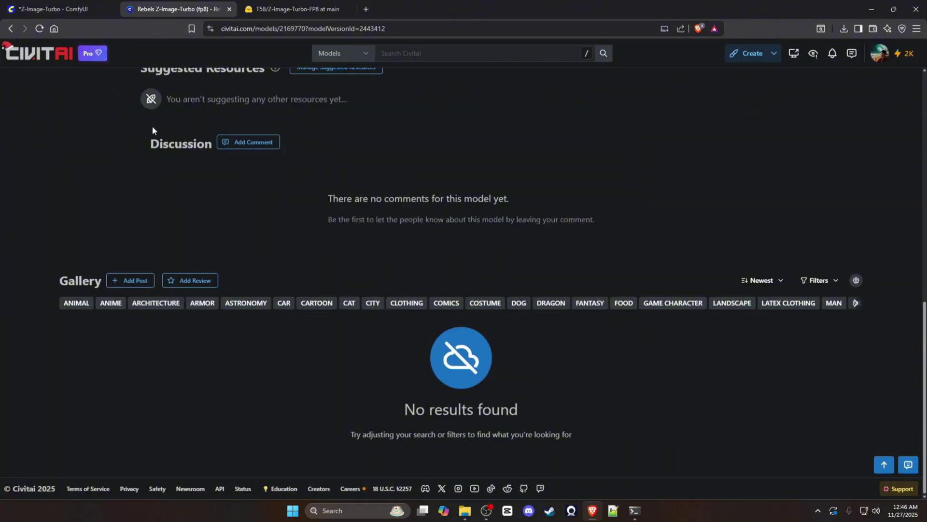
pyautogui.scroll(15, 221, 415)
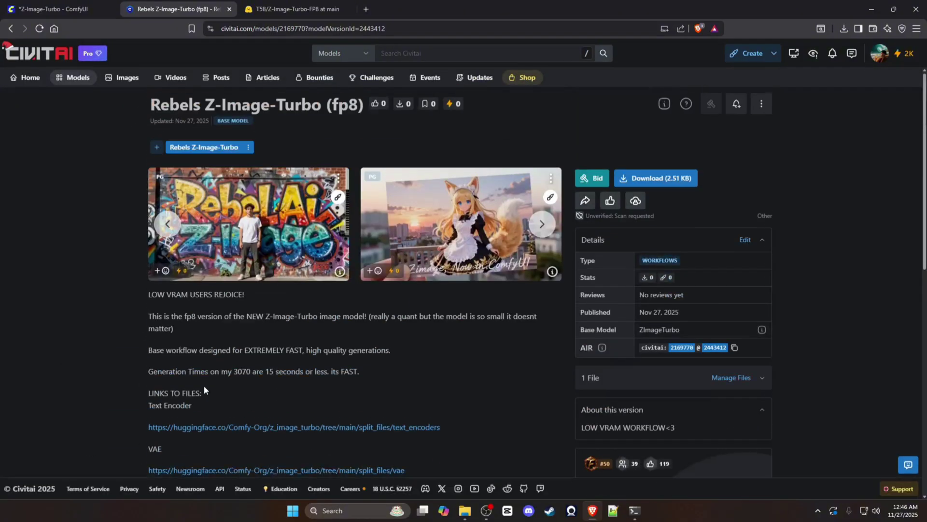